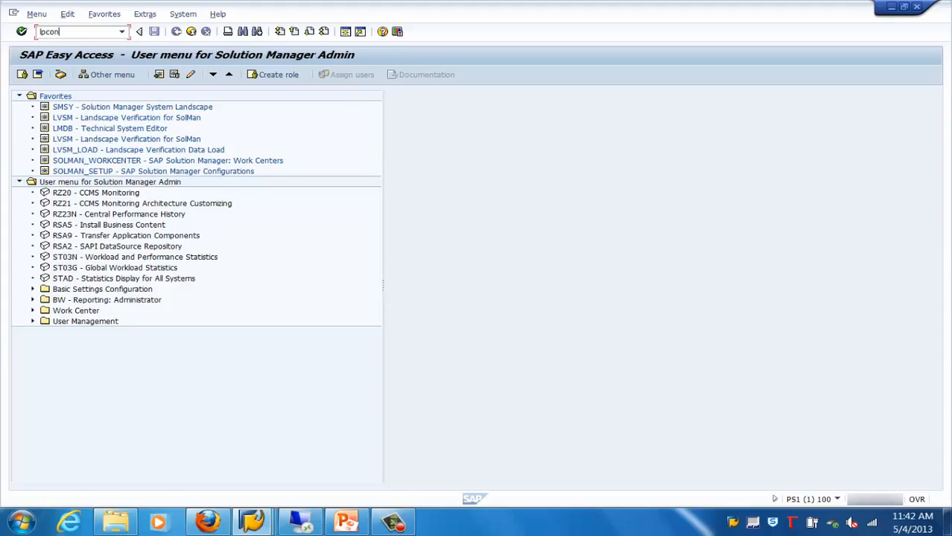
# Open the logical port transaction LPCONFIG, dismiss the obsolete-transaction notice and try displaying a logical port without entering one
pyautogui.press('Return')
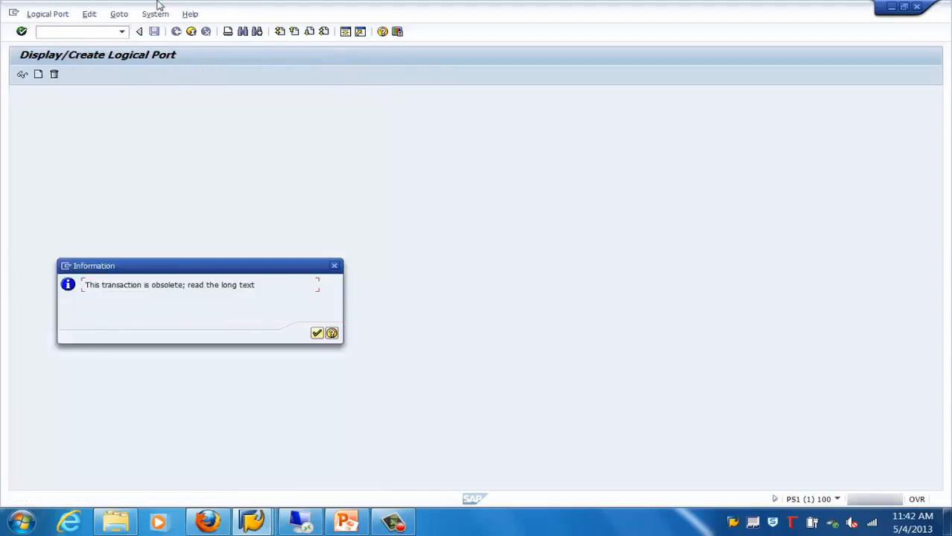
pyautogui.click(316, 333)
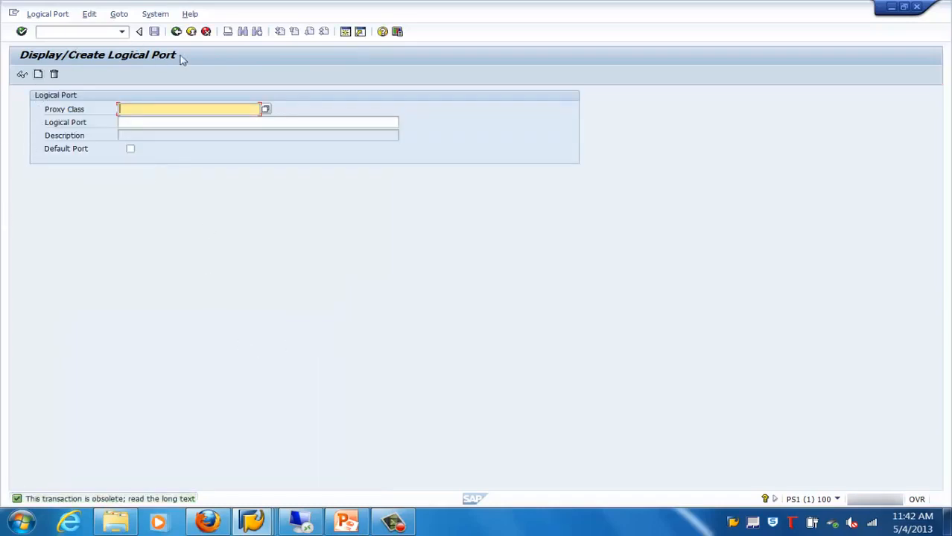
pyautogui.click(22, 74)
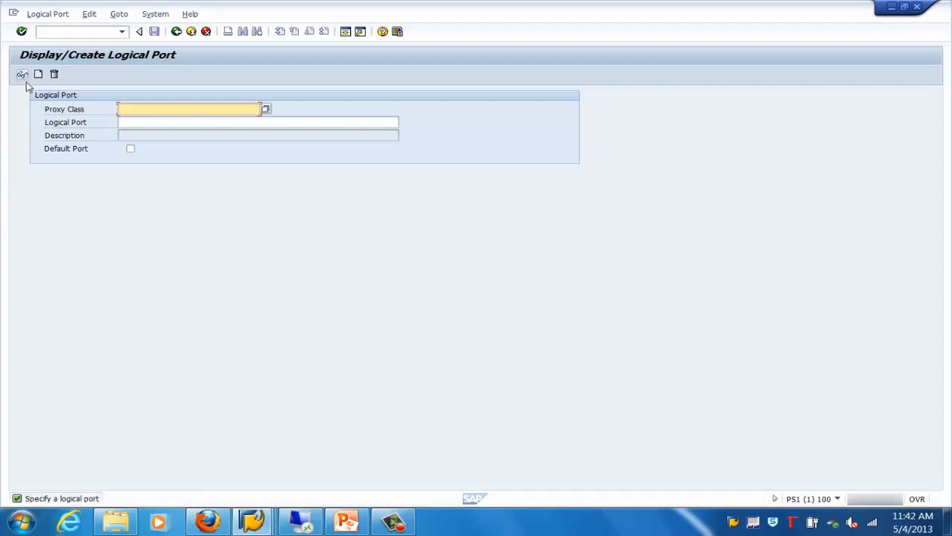
pyautogui.click(137, 120)
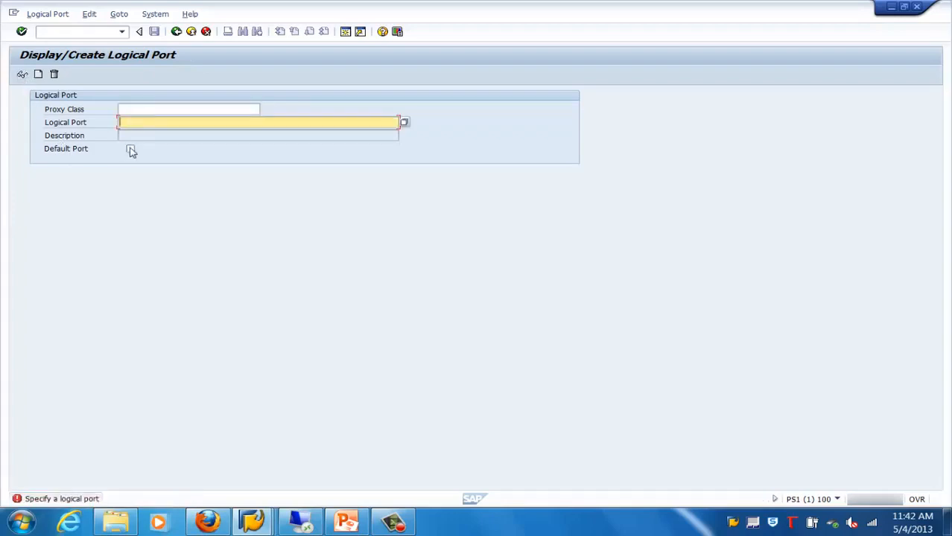
pyautogui.click(131, 149)
pyautogui.click(130, 149)
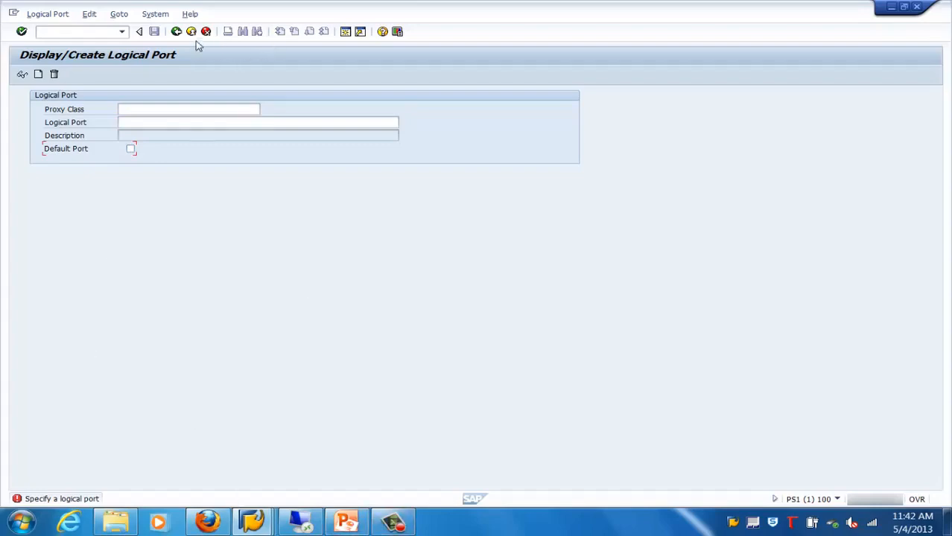
# Switch to the PowerPoint presentation and view slides 14 and 15 on the SAP system landscape as a slide show
pyautogui.click(340, 518)
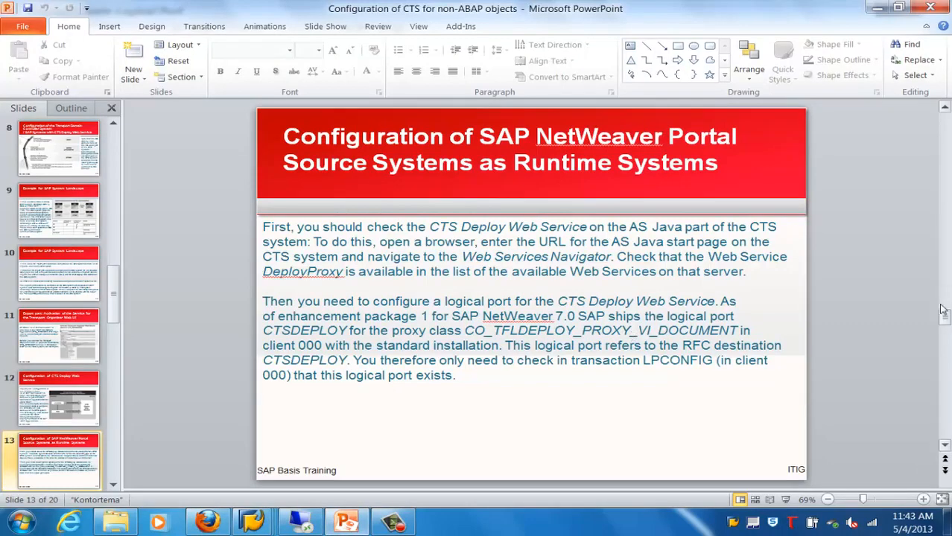
pyautogui.click(946, 359)
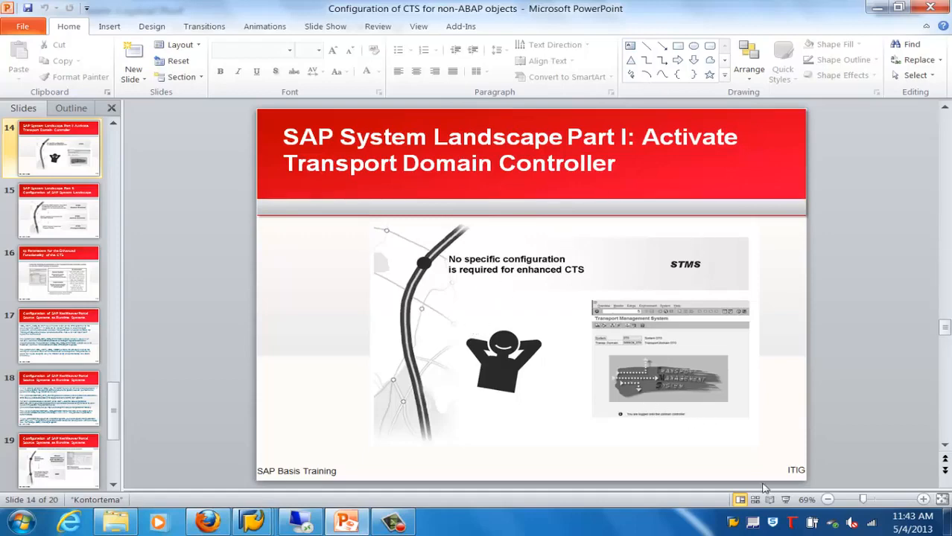
pyautogui.click(788, 500)
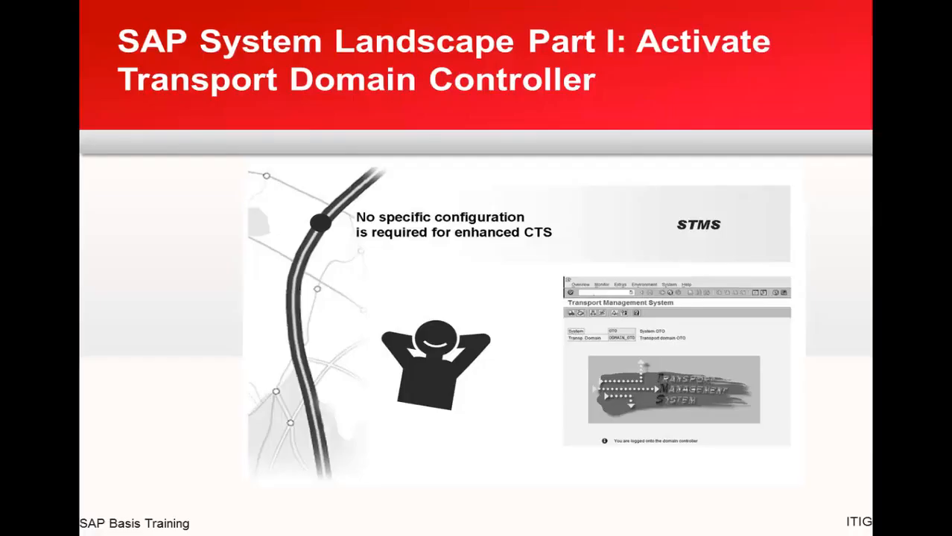
pyautogui.press('Right')
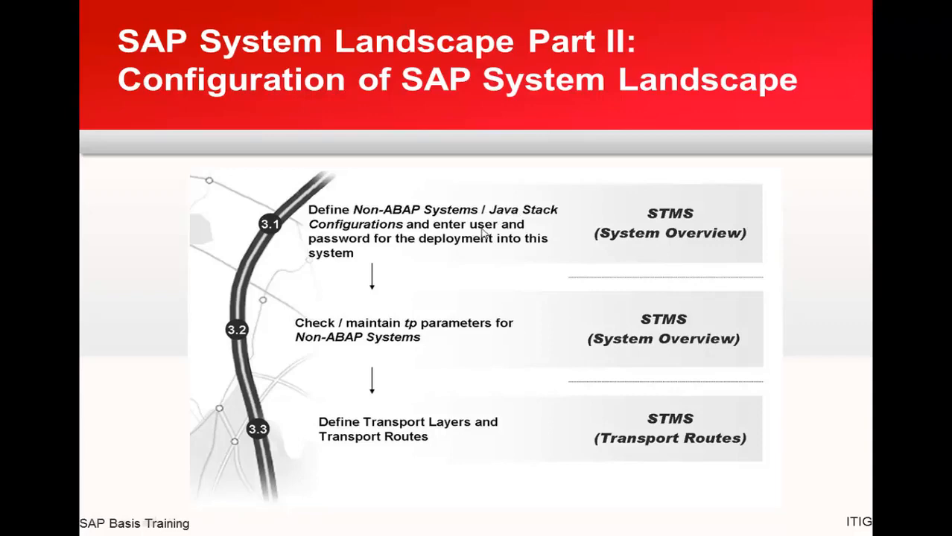
pyautogui.press('Escape')
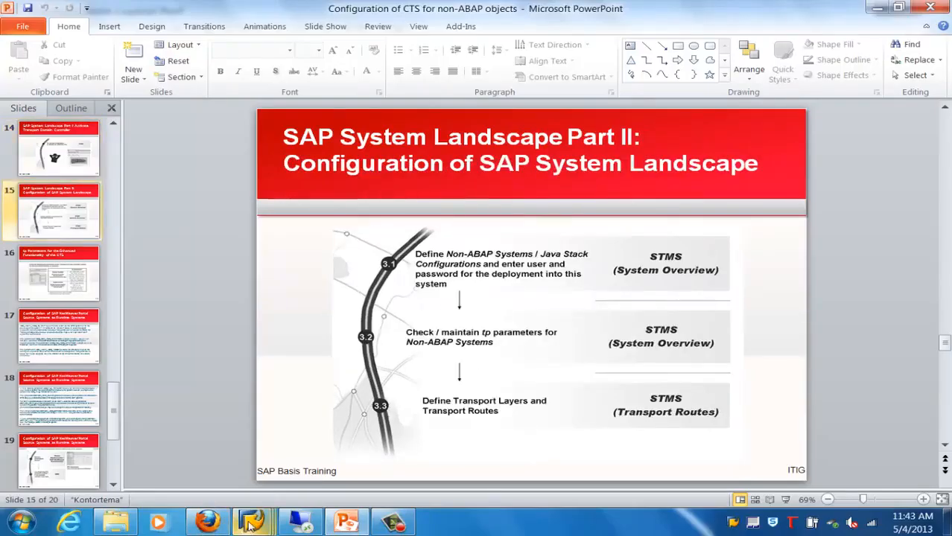
# Switch back to the SAP window, leave the logical port screen and open transaction STMS
pyautogui.moveTo(252, 521)
pyautogui.click(439, 422)
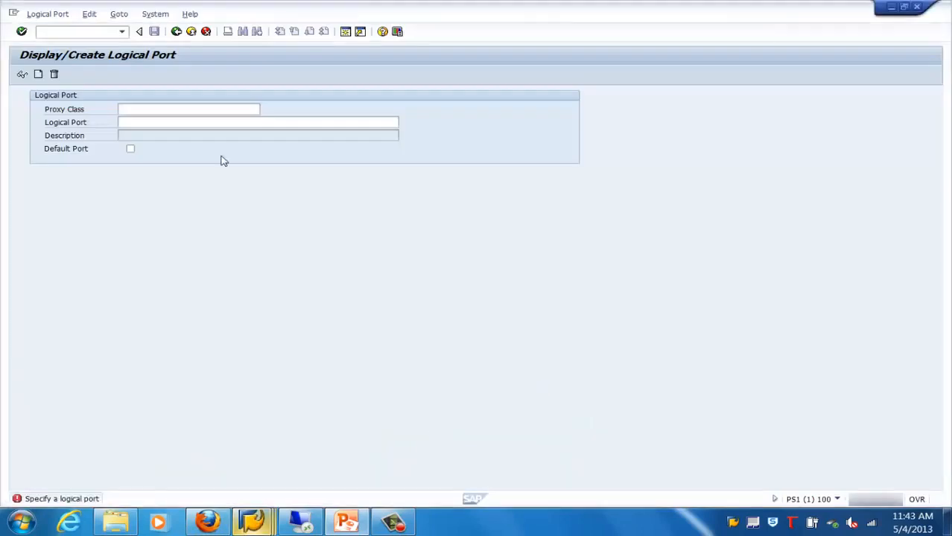
pyautogui.click(191, 31)
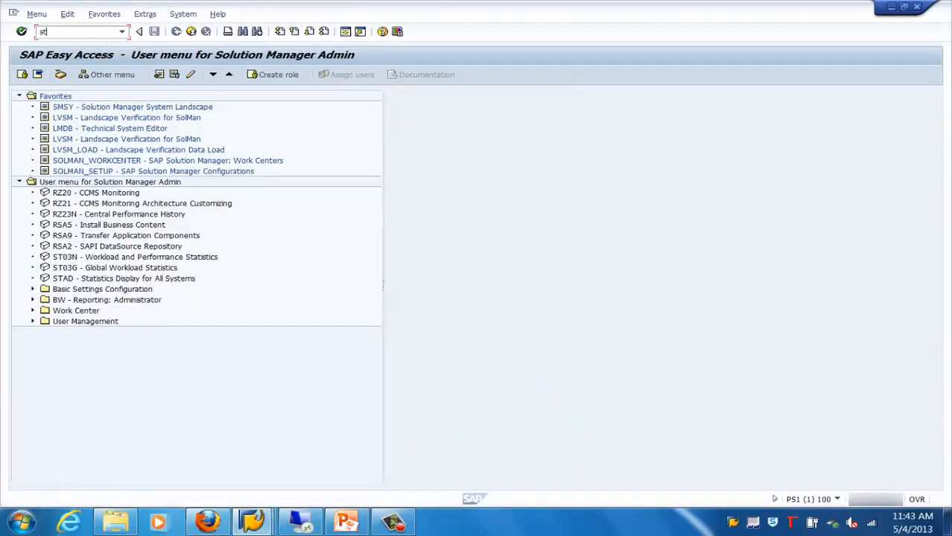
pyautogui.write('stms')
pyautogui.press('Return')
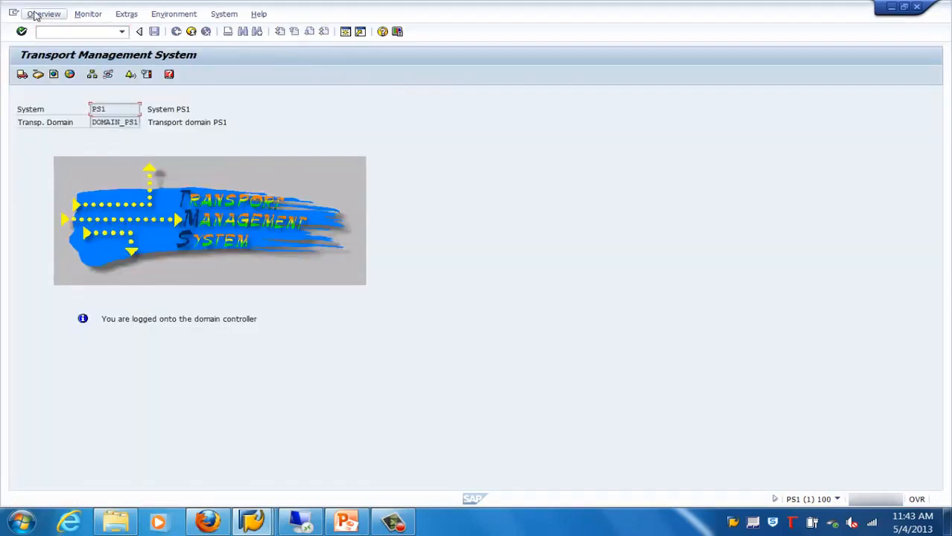
# Go to the transport domain's system overview and start creating a non-ABAP system
pyautogui.click(35, 15)
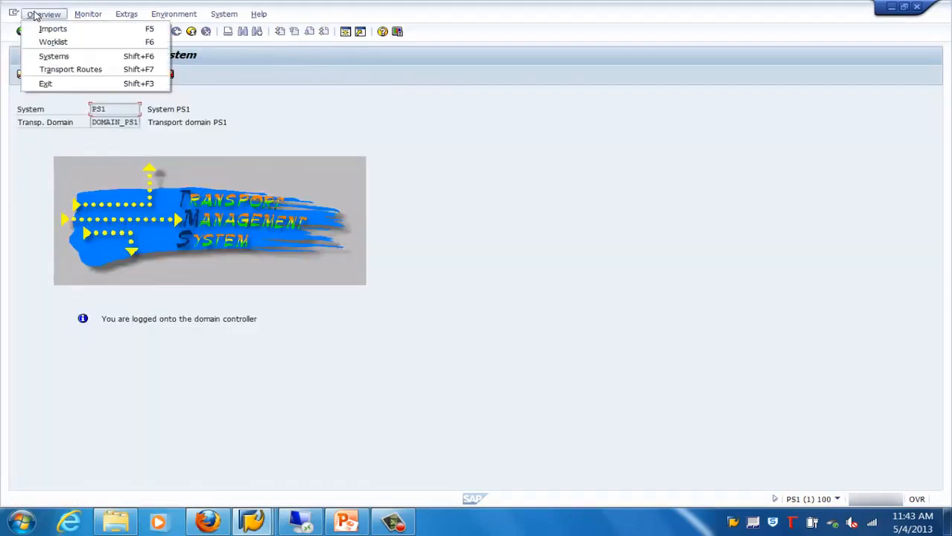
pyautogui.click(49, 57)
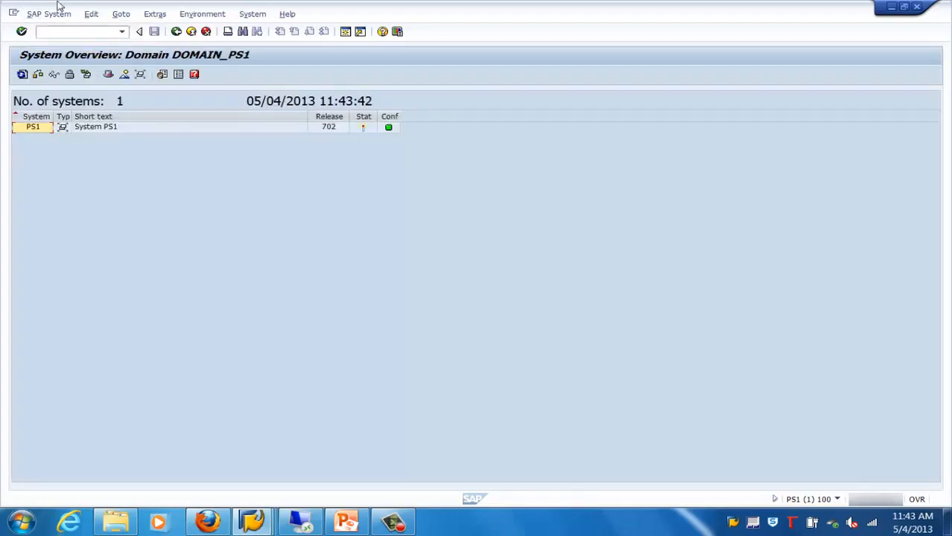
pyautogui.click(48, 14)
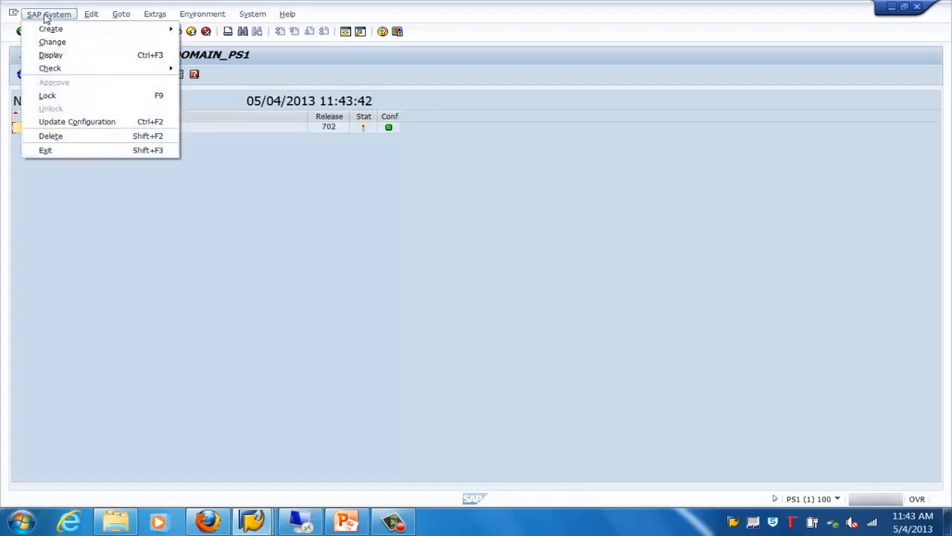
pyautogui.moveTo(52, 31)
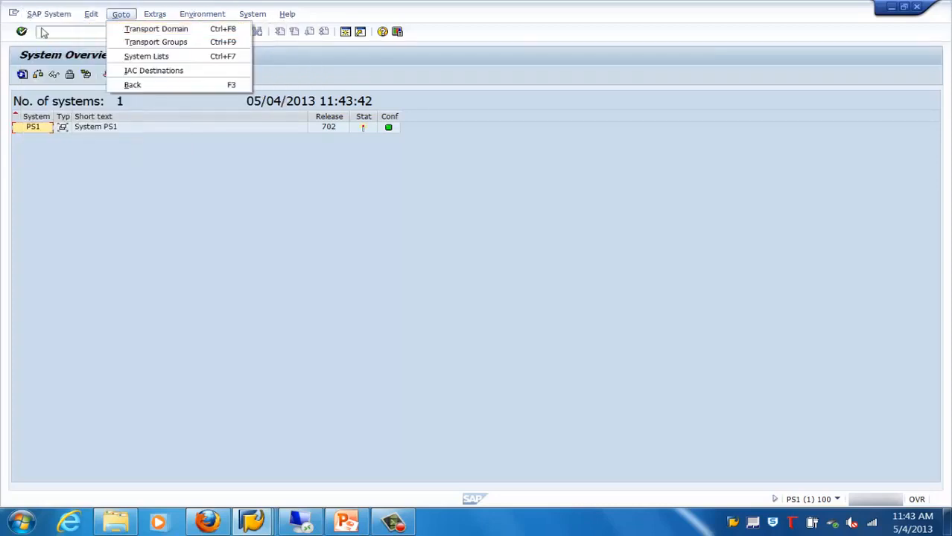
pyautogui.moveTo(158, 28)
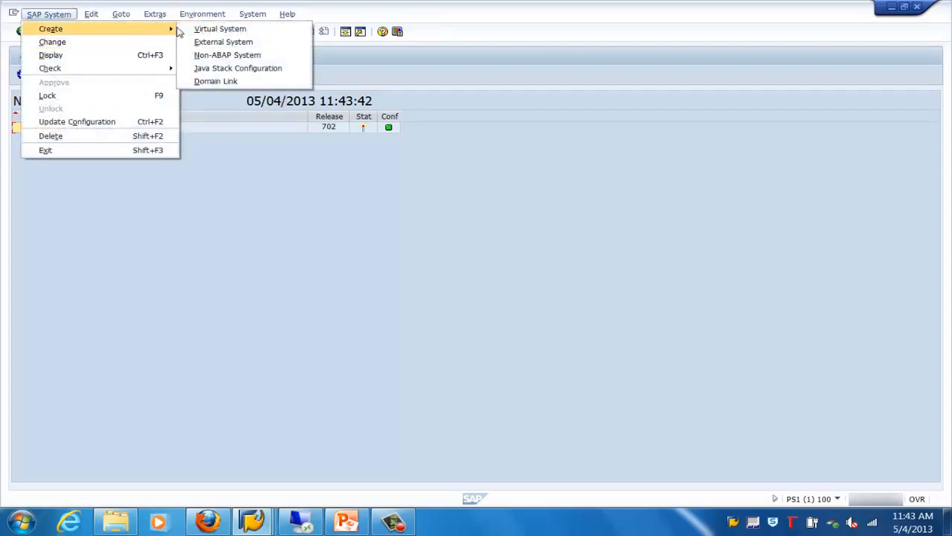
pyautogui.click(236, 56)
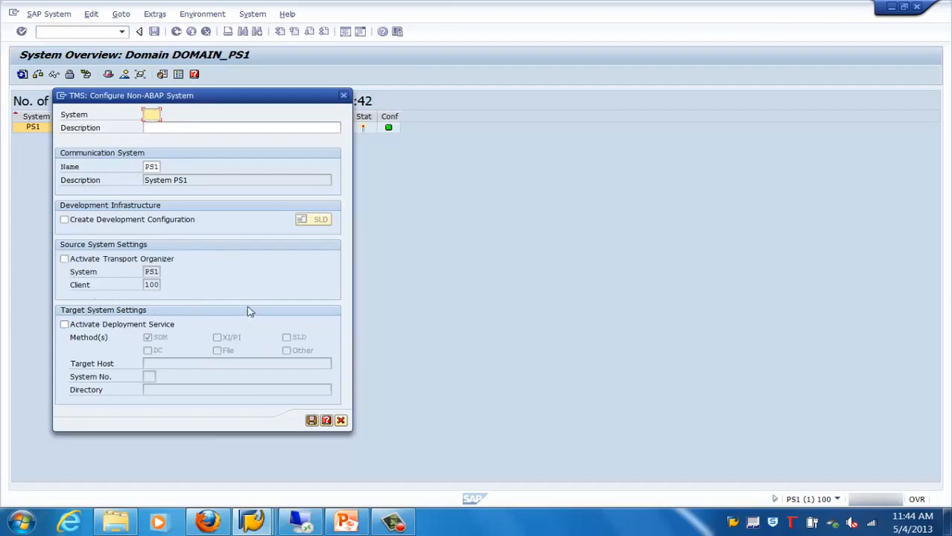
# Try the Activate Transport Organizer option on and off in the source system settings, leaving it cleared
pyautogui.click(65, 259)
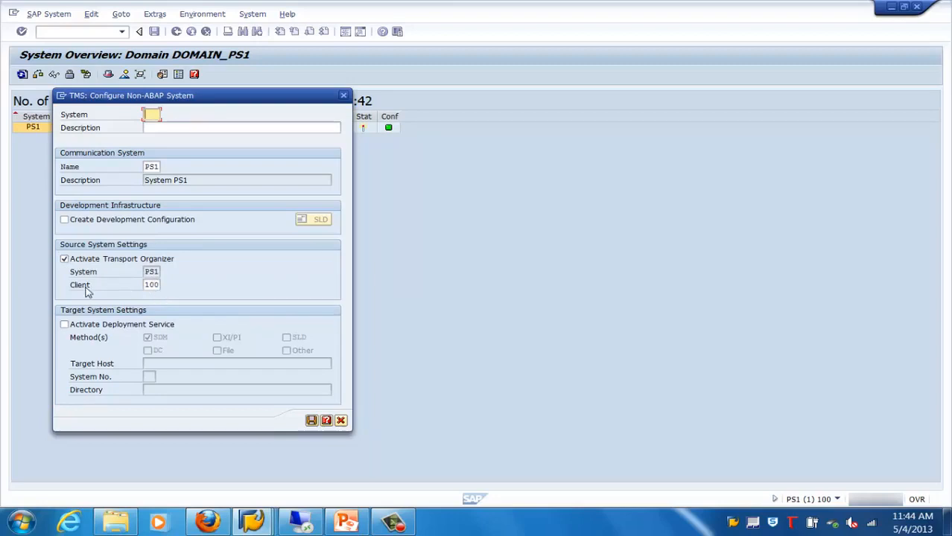
pyautogui.click(65, 259)
pyautogui.click(65, 260)
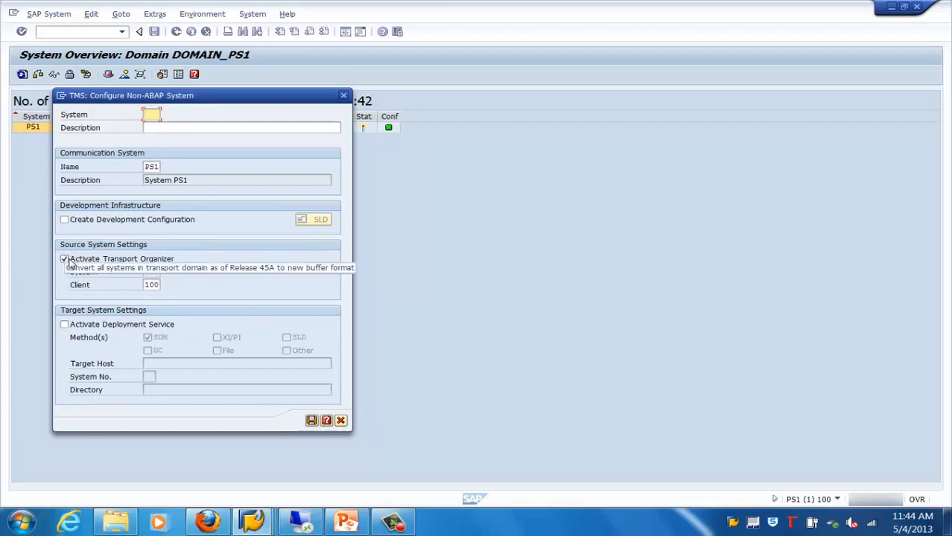
pyautogui.click(66, 260)
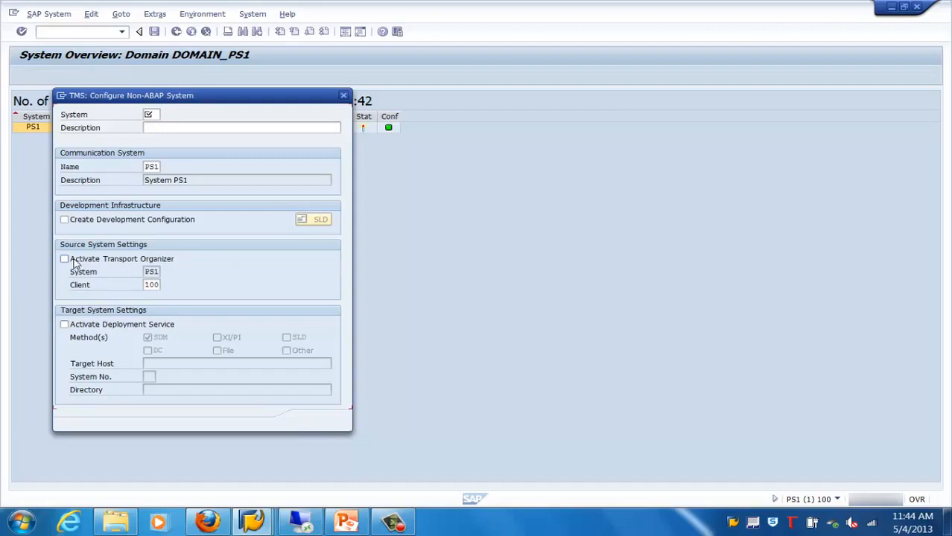
# Activate the deployment service and enter system JPD with the description "Java dev system"
pyautogui.click(65, 325)
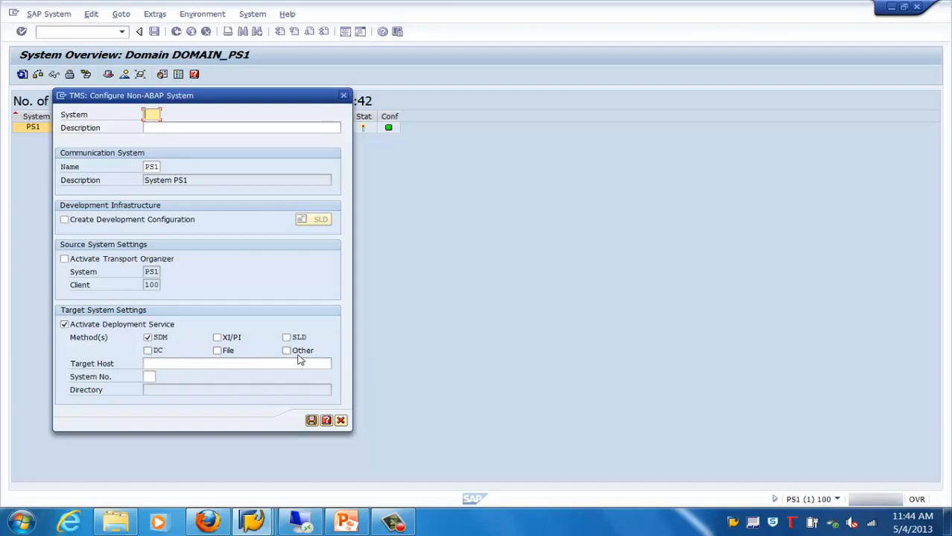
pyautogui.click(236, 364)
pyautogui.click(148, 377)
pyautogui.click(151, 116)
pyautogui.write('JPD')
pyautogui.click(197, 127)
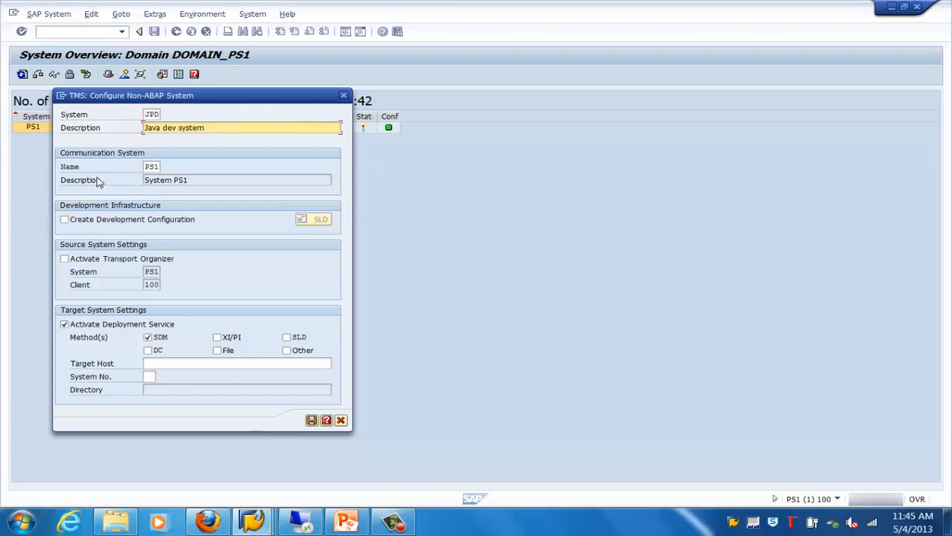
# Try the Create Development Configuration option, cancel the SLD URL entry and clear the option again
pyautogui.click(150, 169)
pyautogui.click(174, 181)
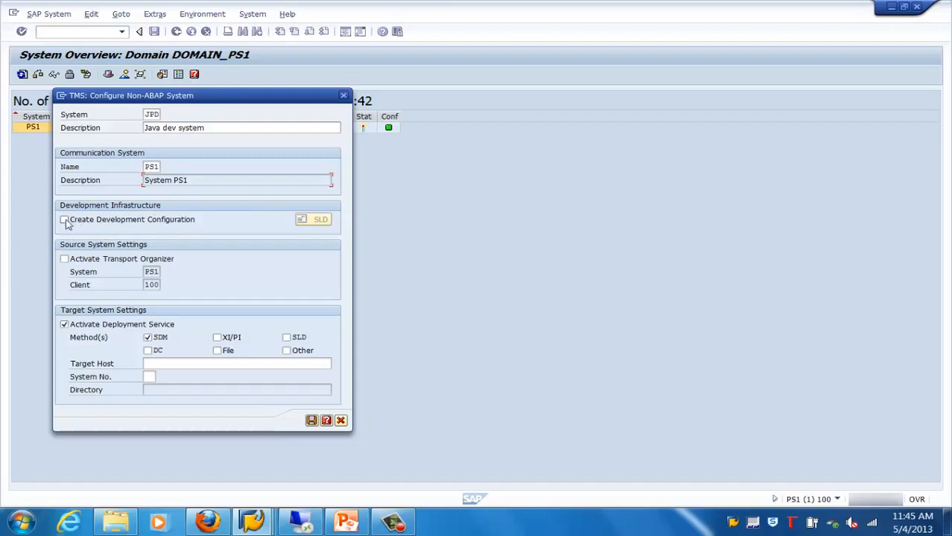
pyautogui.click(65, 222)
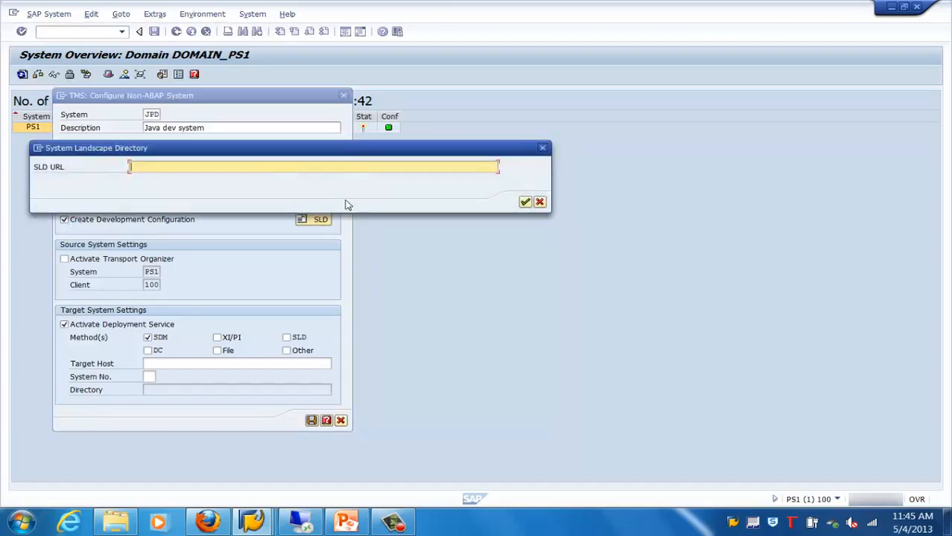
pyautogui.click(540, 203)
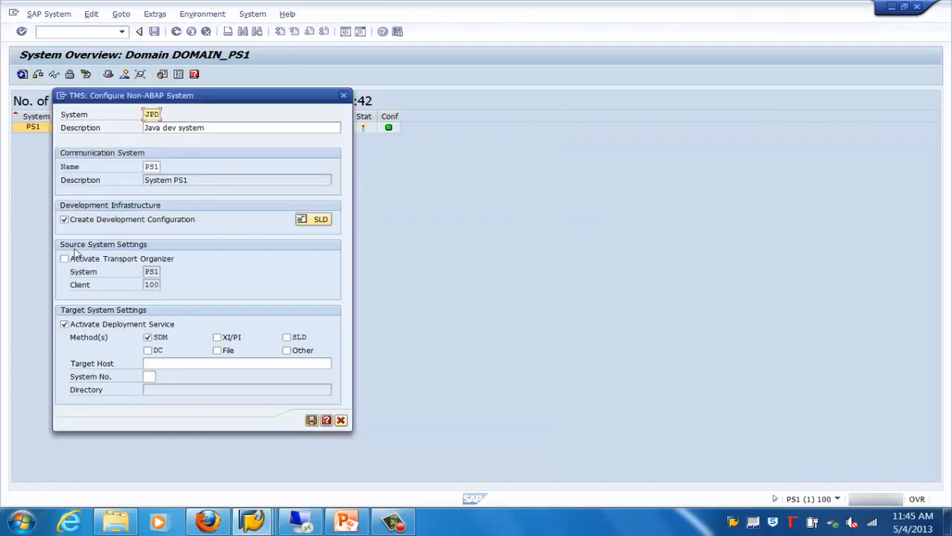
pyautogui.click(64, 220)
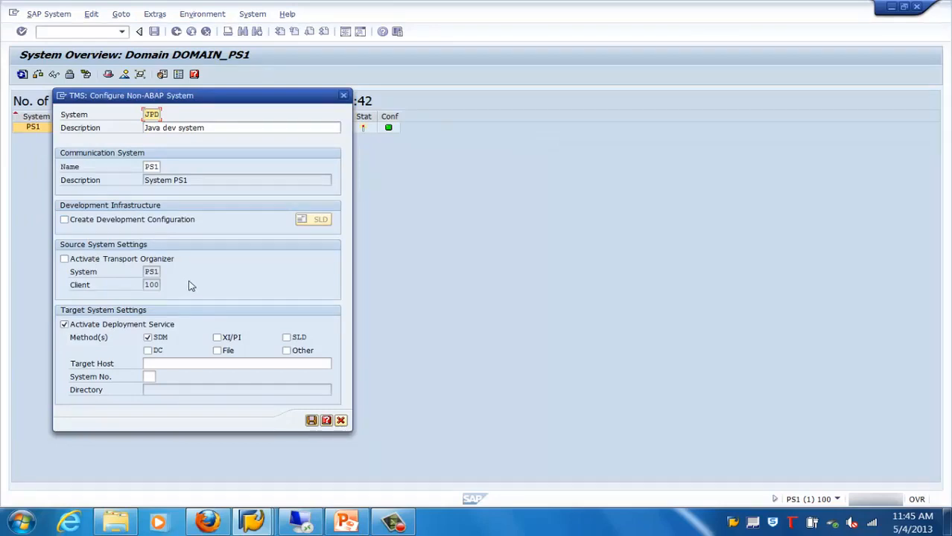
# Try JPD with Transport Organizer active instead of the deployment service, and clear Transport Organizer again
pyautogui.click(65, 260)
pyautogui.click(64, 326)
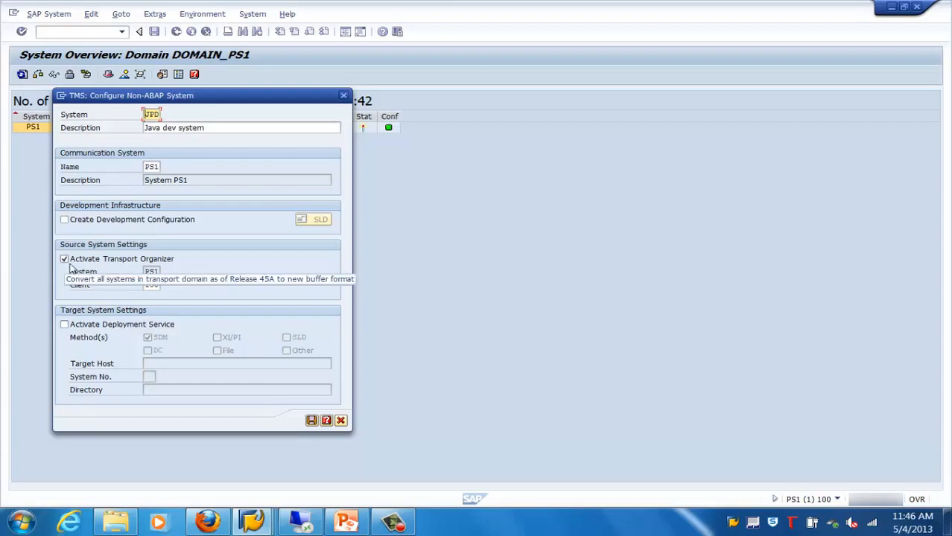
pyautogui.click(64, 259)
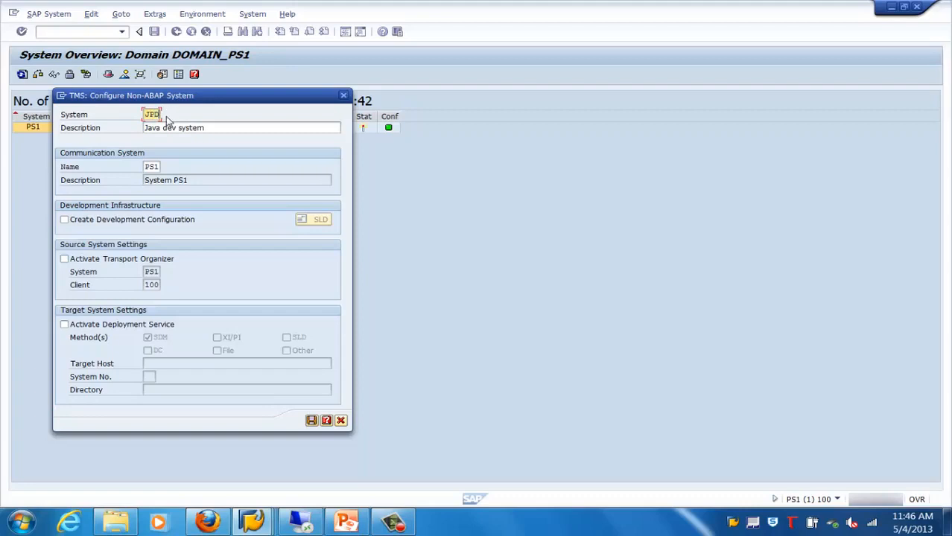
# Change the system ID to JPQ and activate the deployment service in its target system settings
pyautogui.press('BackSpace')
pyautogui.write('Q')
pyautogui.click(65, 325)
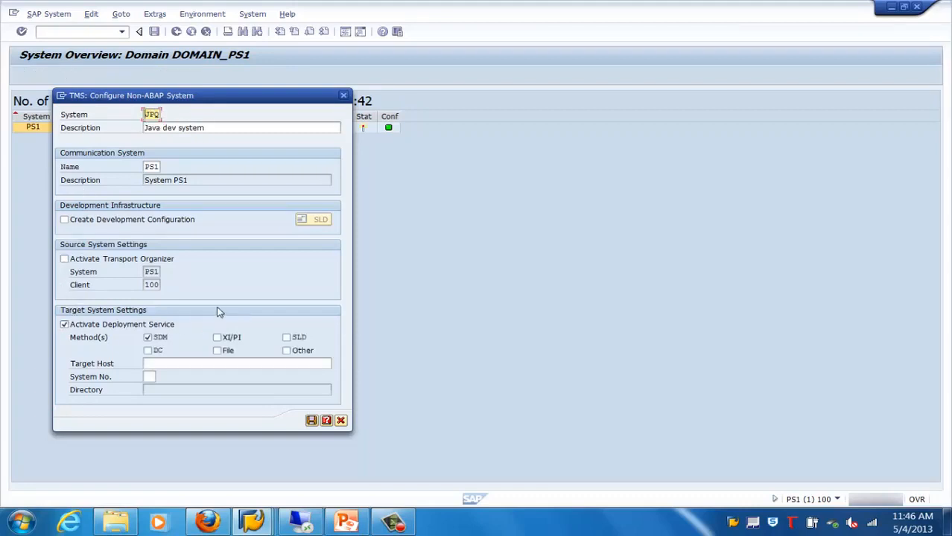
# Try system ID JPP with the deployment service active, and cancel the non-ABAP system configuration without saving
pyautogui.click(64, 325)
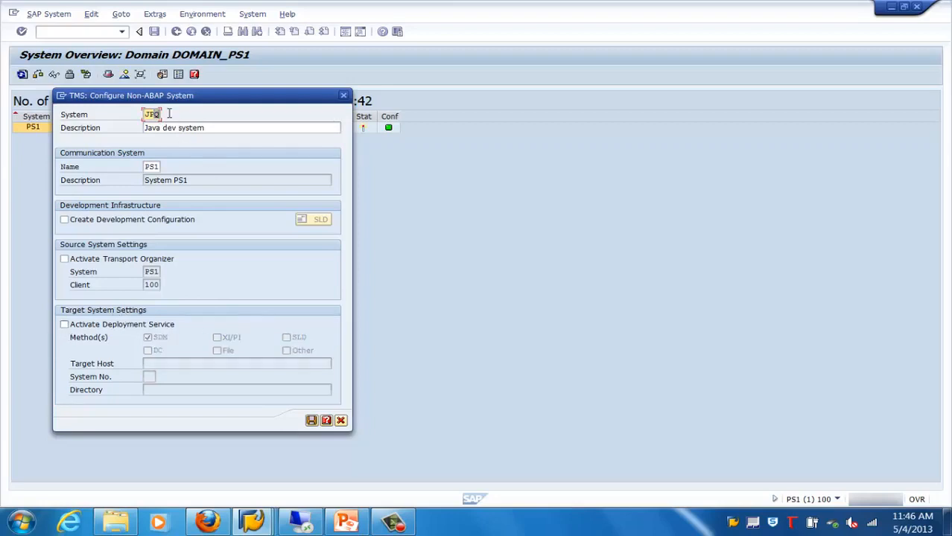
pyautogui.press('BackSpace')
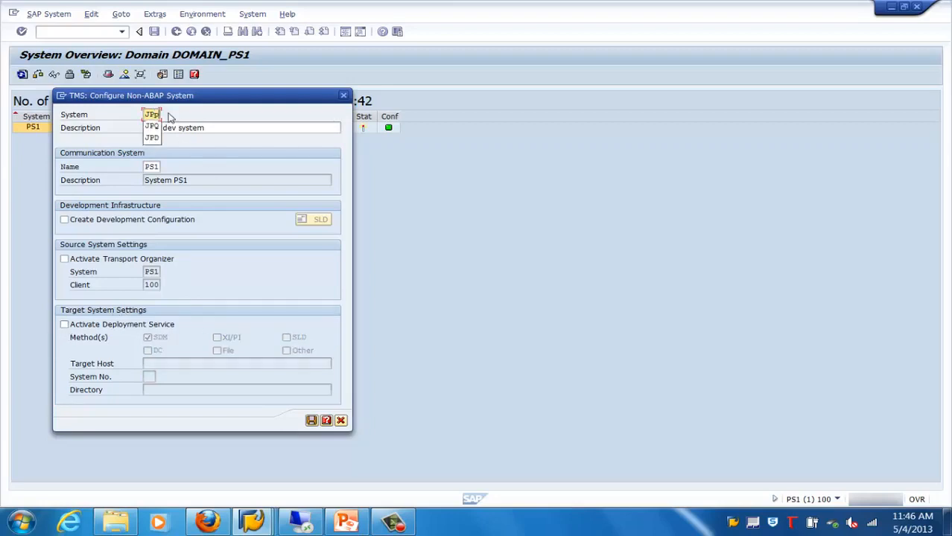
pyautogui.click(78, 328)
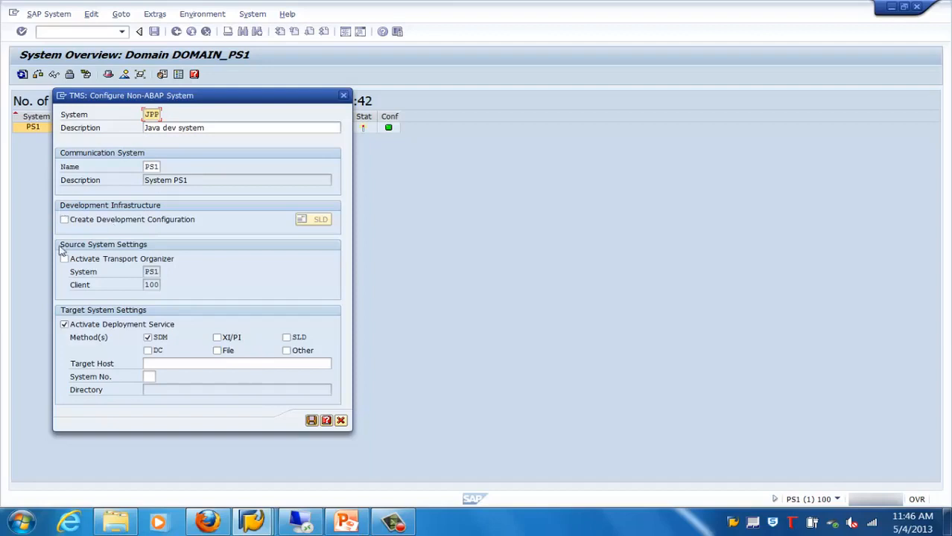
pyautogui.click(342, 422)
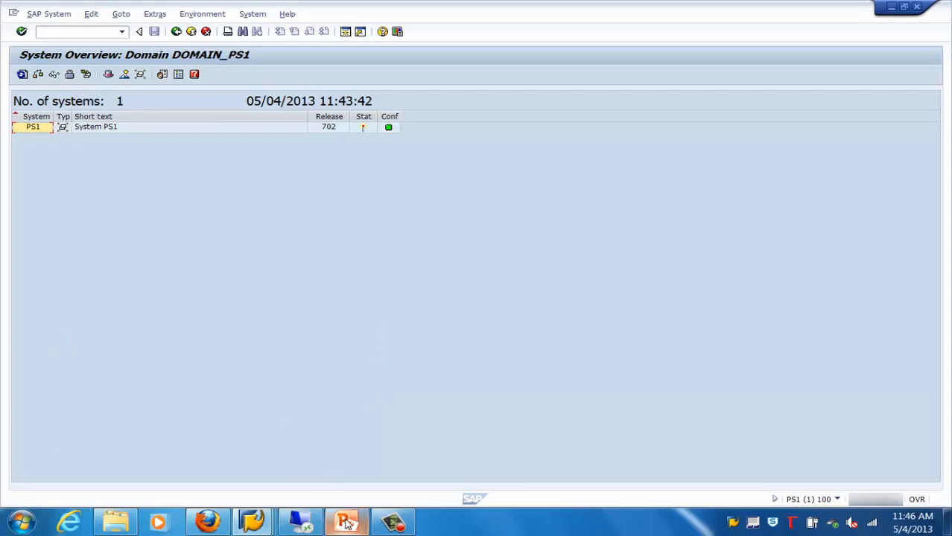
# Switch to the PowerPoint presentation on configuring CTS for non-ABAP objects
pyautogui.moveTo(347, 524)
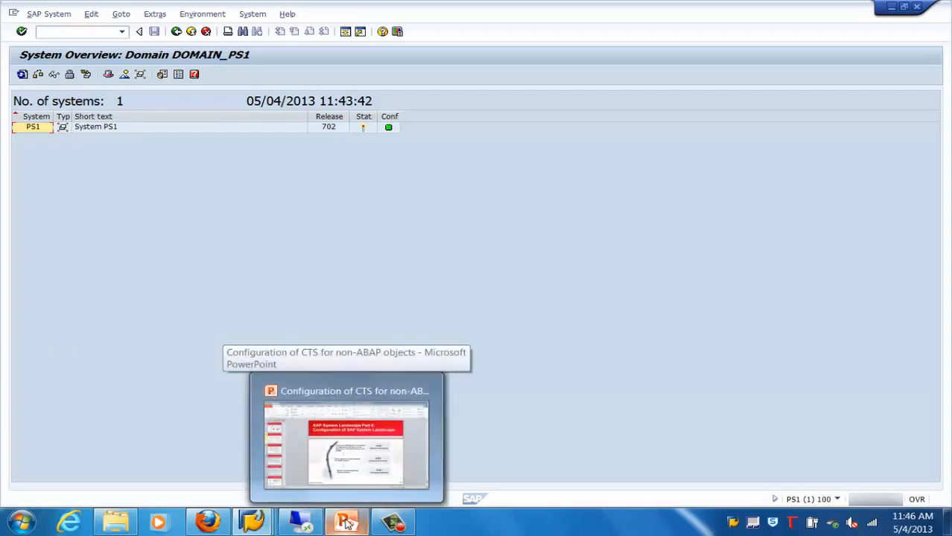